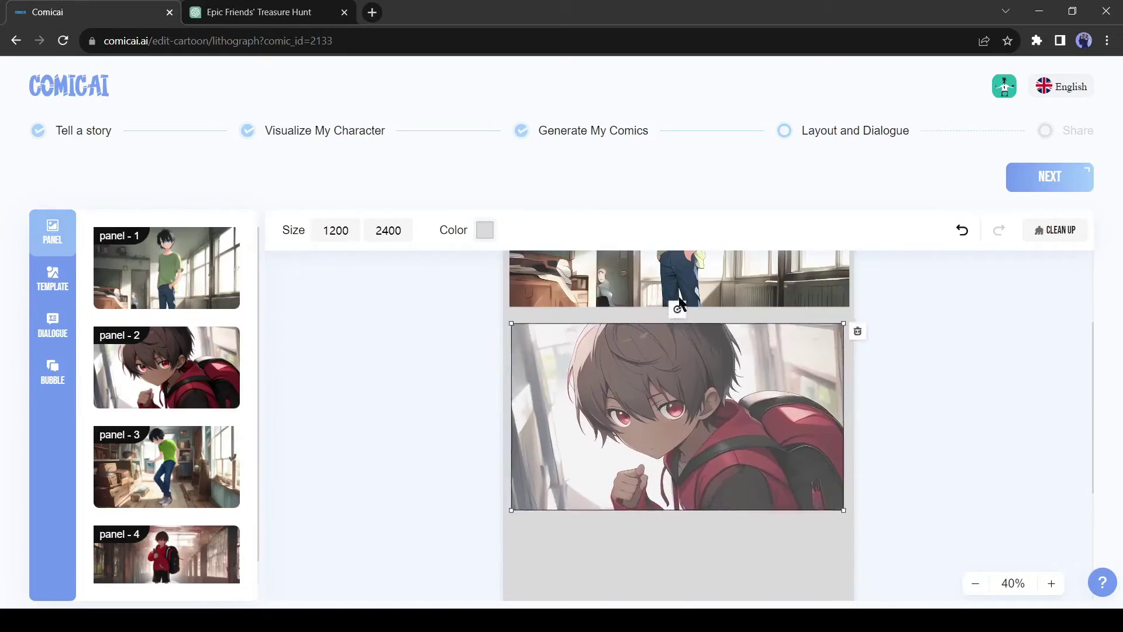
Step: Stack the panels on the page, placing panel 4 below panel 3
scroll(678, 439, down, 3)
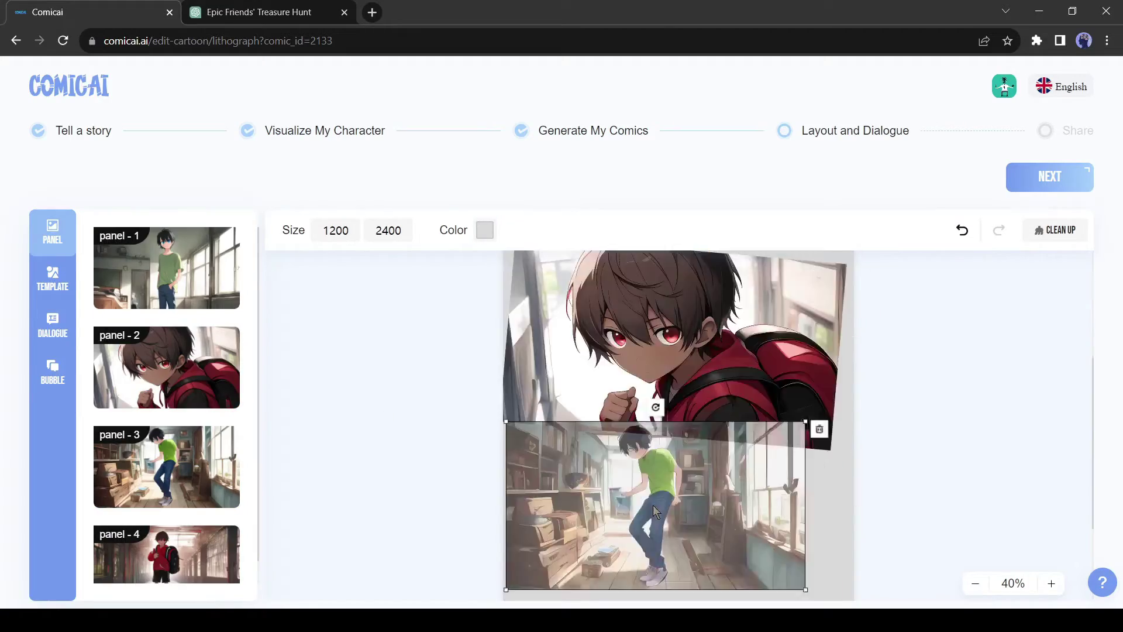
click(744, 486)
scroll(718, 358, up, 5)
scroll(718, 358, down, 6)
click(706, 485)
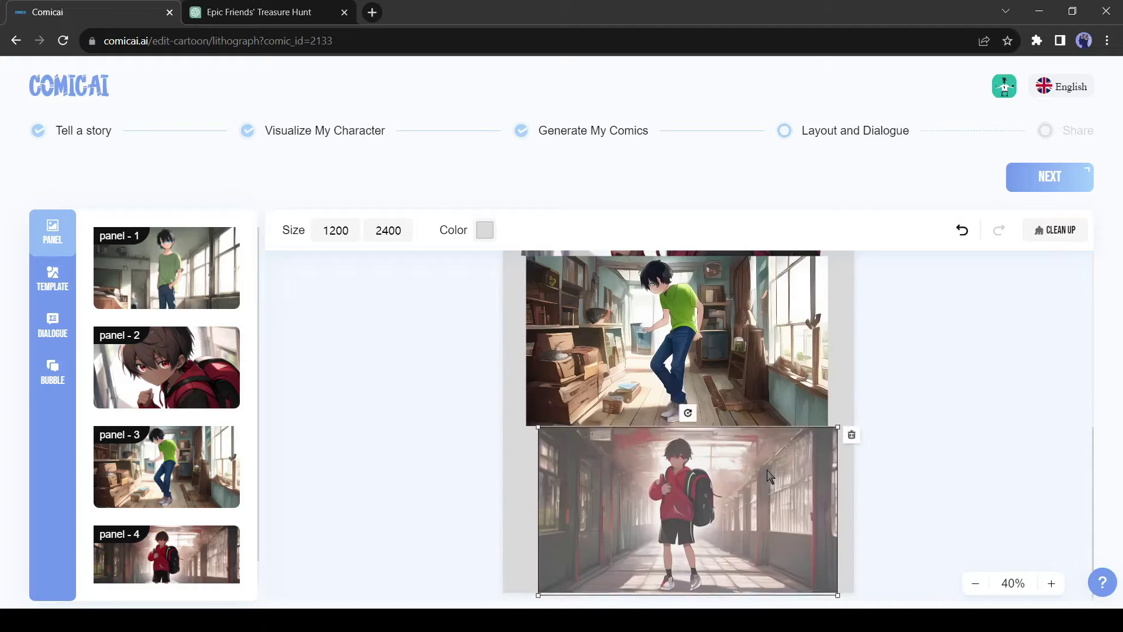
Step: Give panel 1 a speech bubble reading 'Hey, Sam!' in ComicRelief-Bold with a larger font size
click(53, 372)
drag(127, 260, 837, 285)
click(836, 282)
click(52, 326)
drag(164, 347, 587, 345)
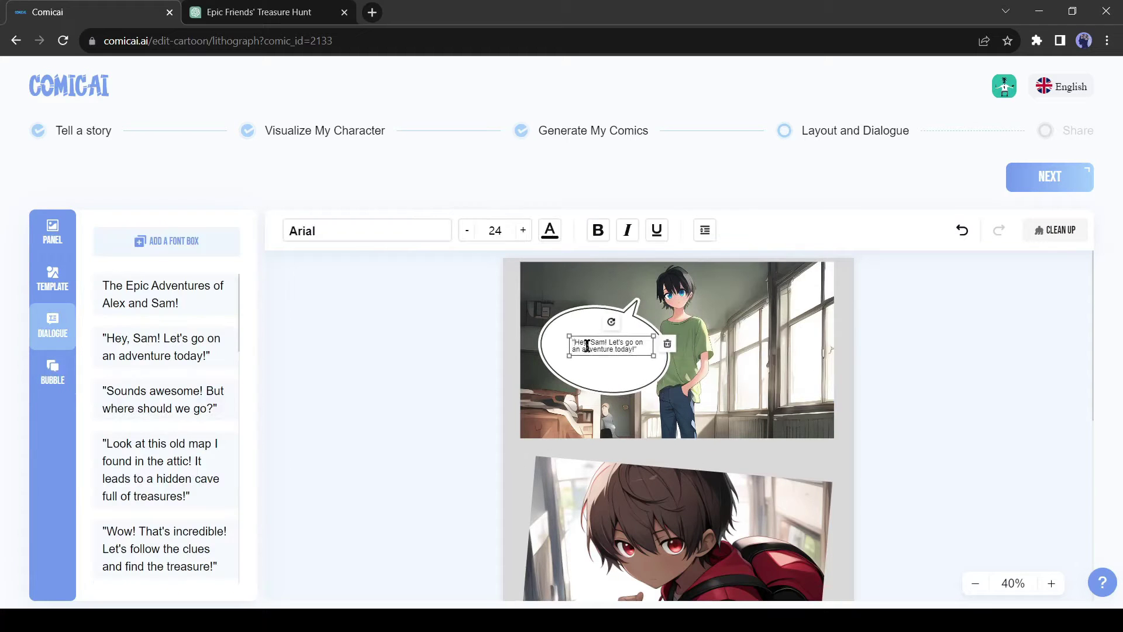
scroll(234, 449, down, 10)
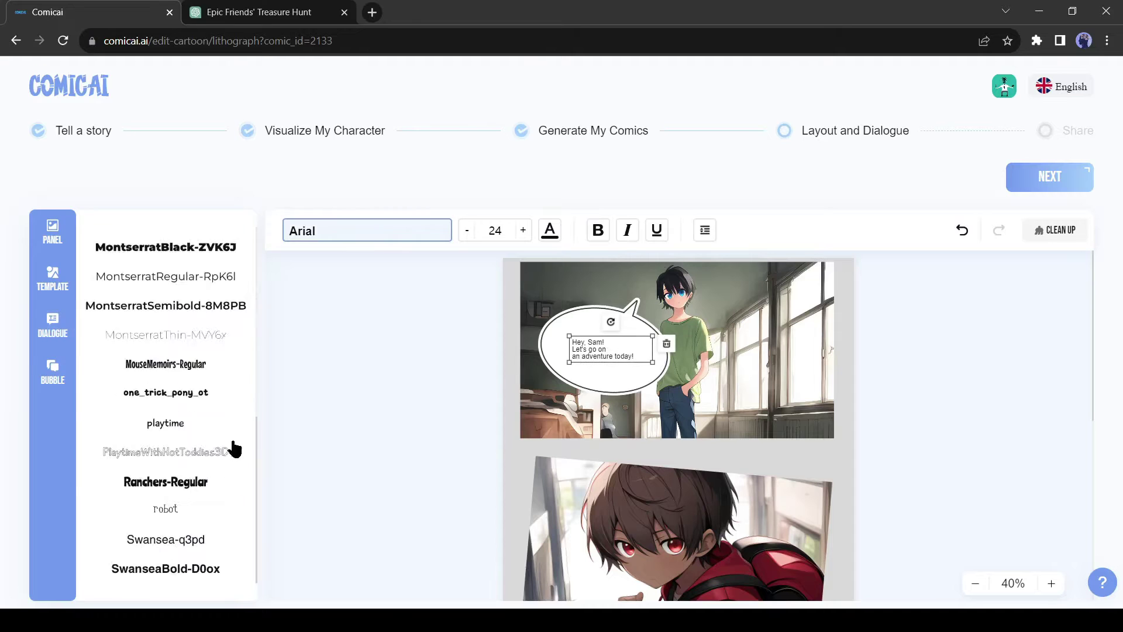
click(523, 230)
Step: Give panel 2 a speech bubble reading 'Sounds awesome!' with enlarged text
click(52, 326)
scroll(679, 410, down, 3)
click(52, 373)
drag(127, 260, 742, 402)
click(52, 326)
drag(164, 400, 758, 389)
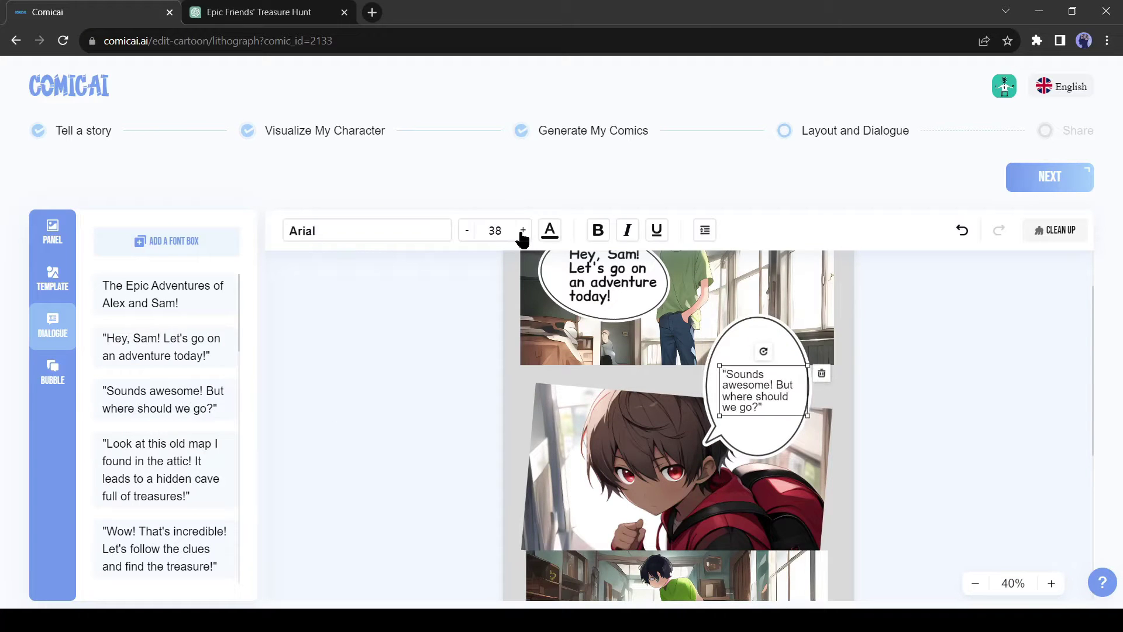
click(522, 230)
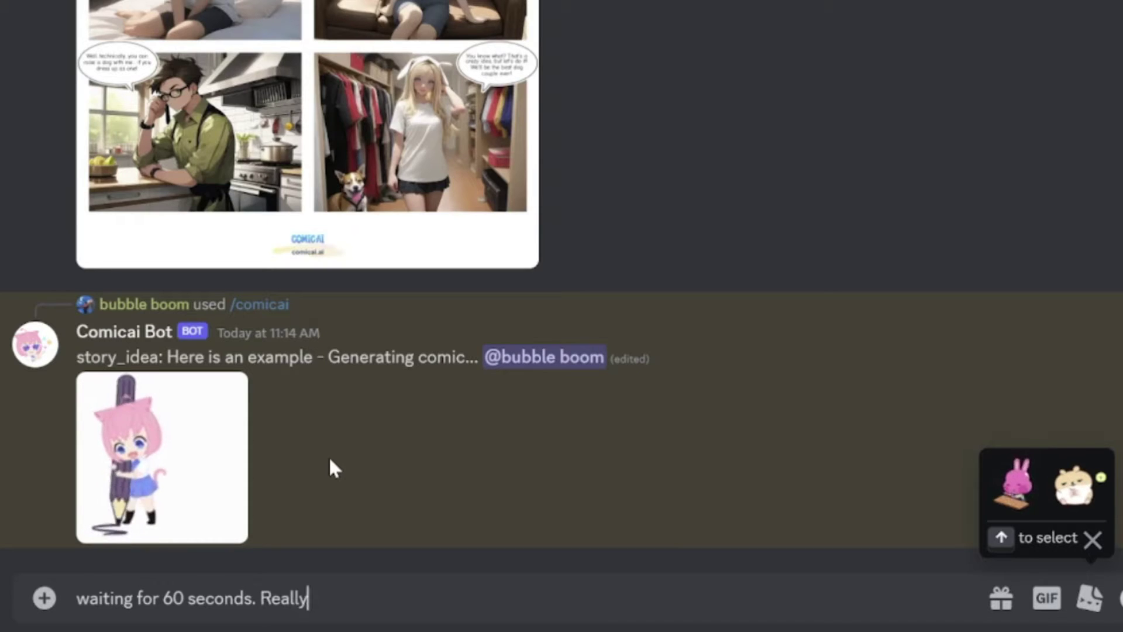
Step: Delete the trailing word from the draft, then enlarge two of the bot's earlier comics
key(BackSpace)
key(BackSpace)
key(BackSpace)
key(BackSpace)
key(BackSpace)
key(BackSpace)
key(BackSpace)
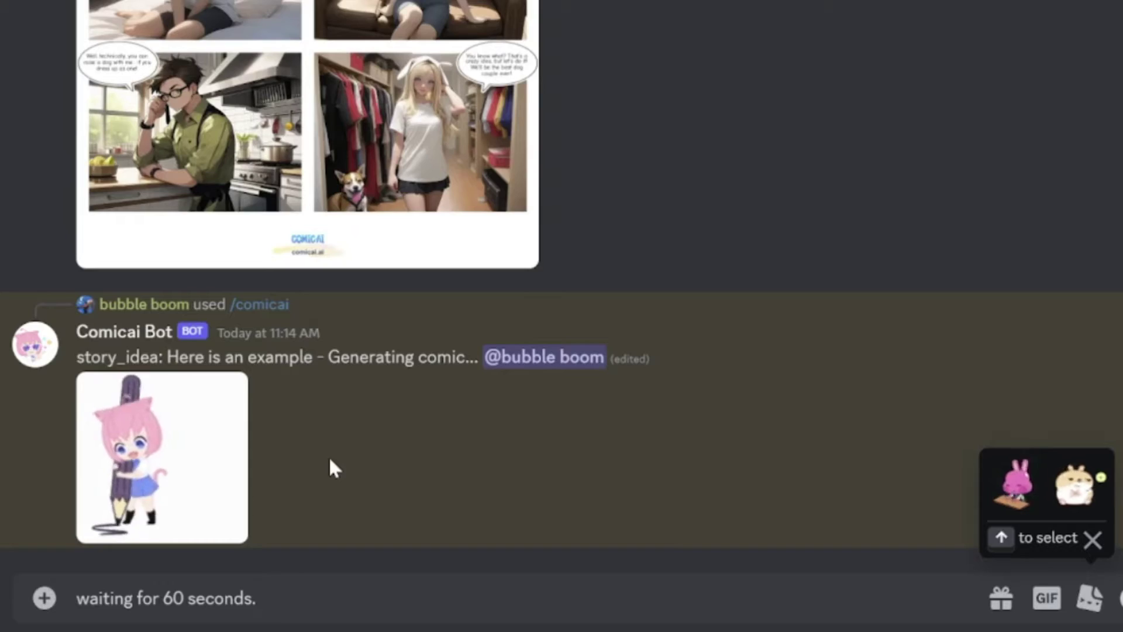
scroll(431, 308, up, 4)
click(431, 308)
click(766, 398)
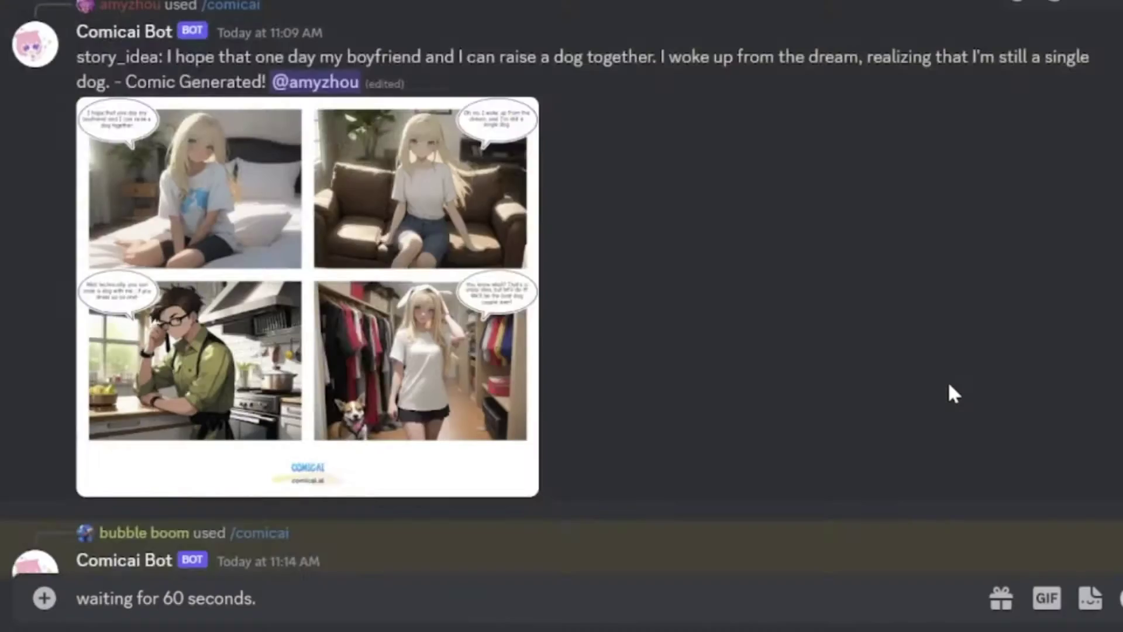
scroll(948, 393, up, 5)
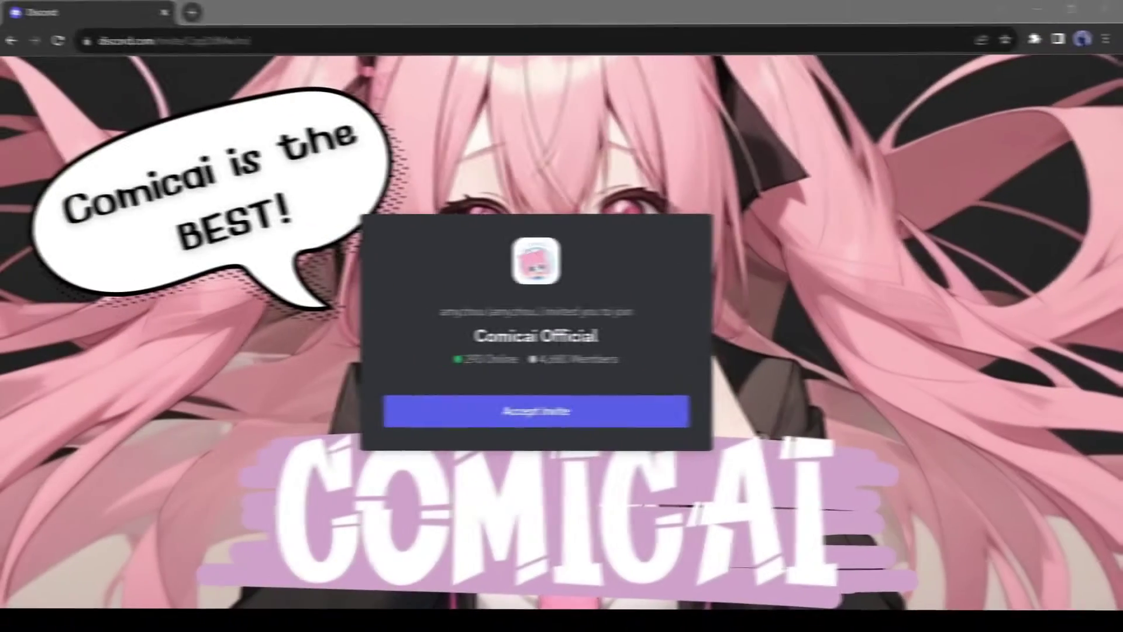
Step: Accept the Comicai Official invite and pass the hCaptcha verification
click(175, 582)
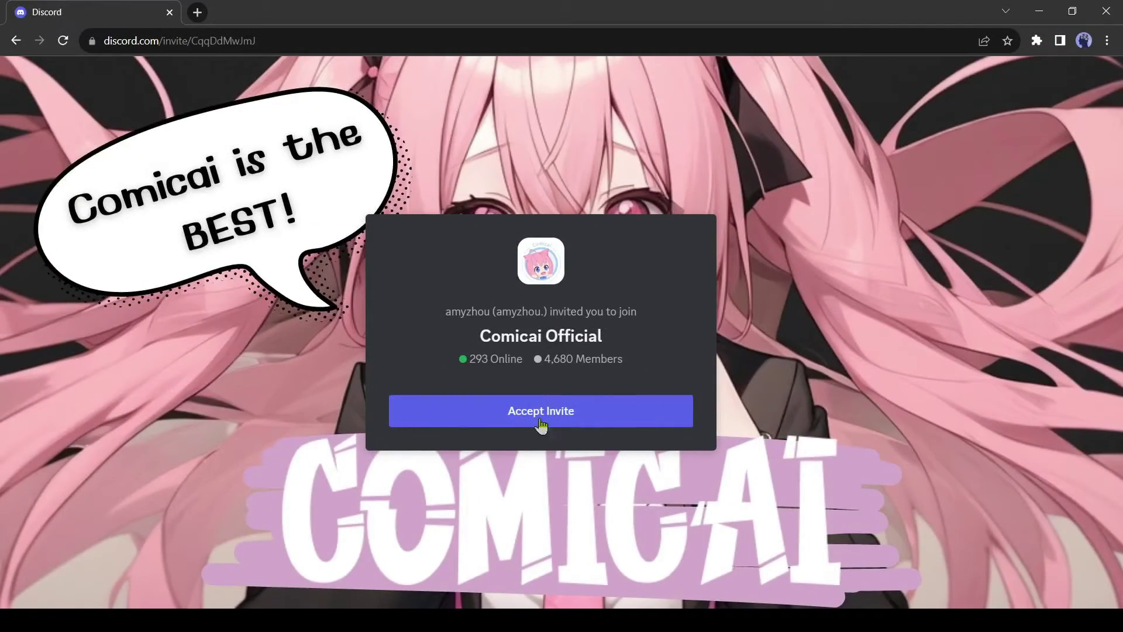
click(561, 419)
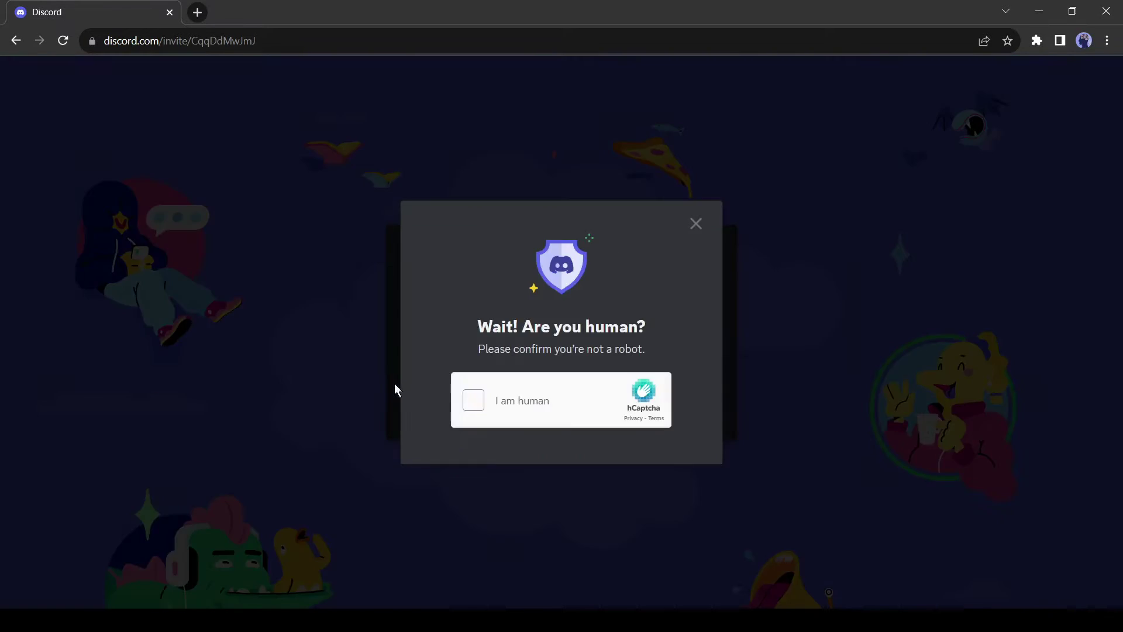
click(834, 581)
click(611, 409)
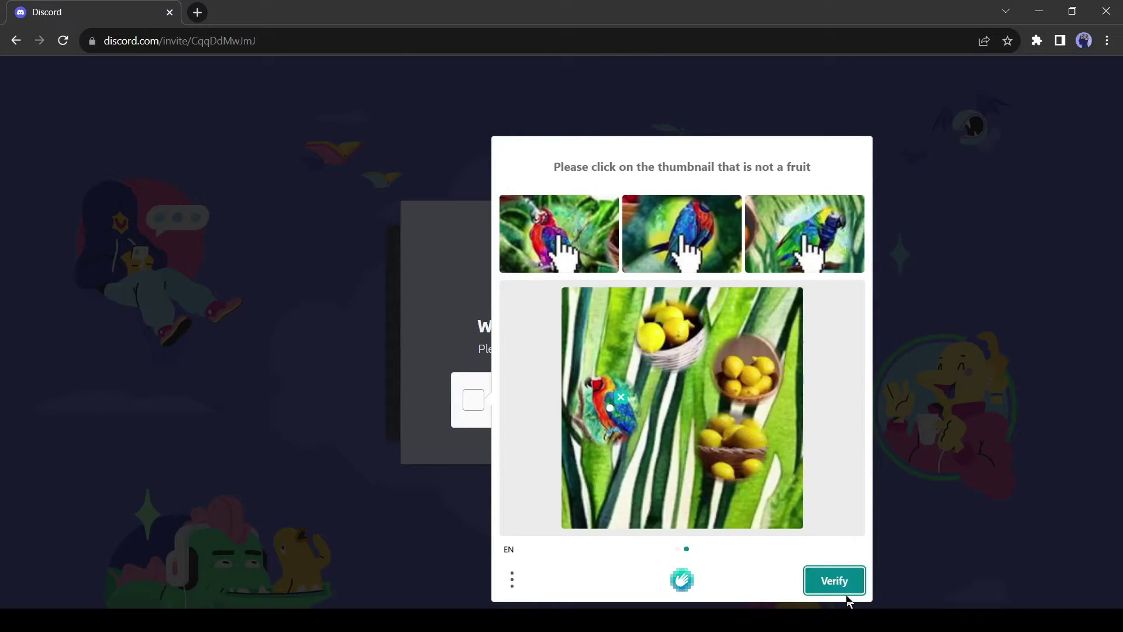
click(835, 581)
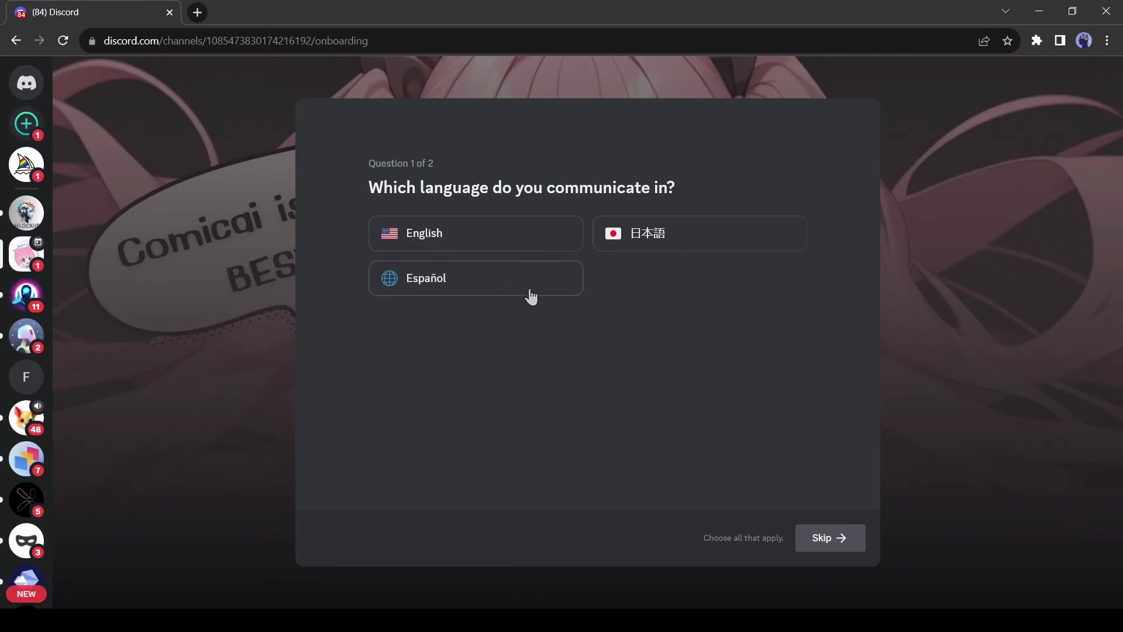
Step: Skip the language question and follow the Comic Creation and Giveaways topics
click(520, 252)
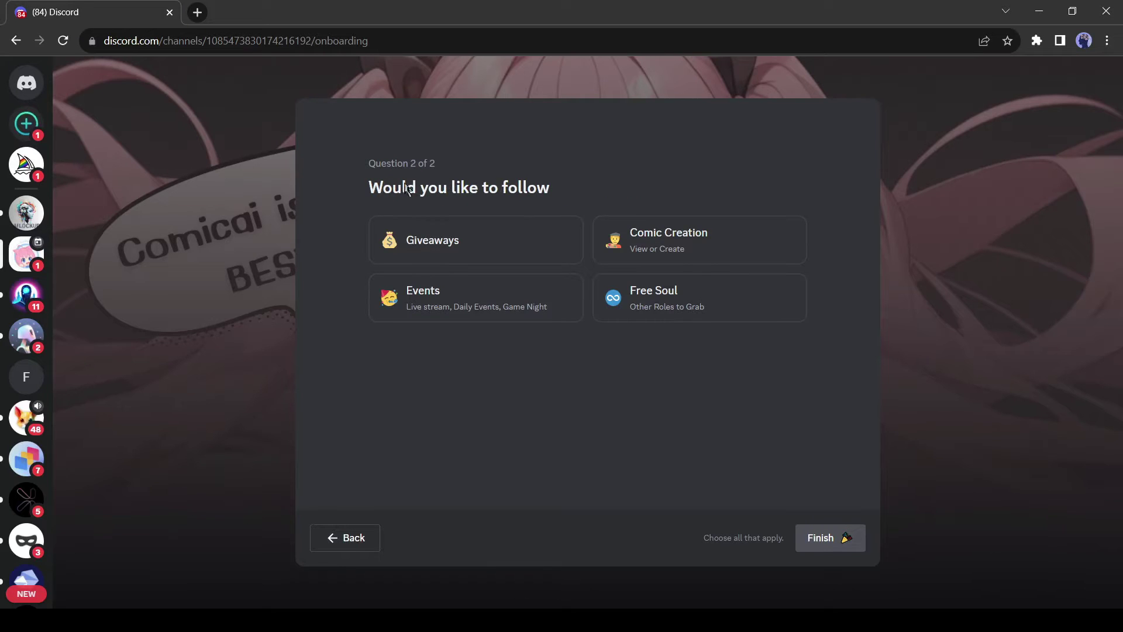
click(676, 250)
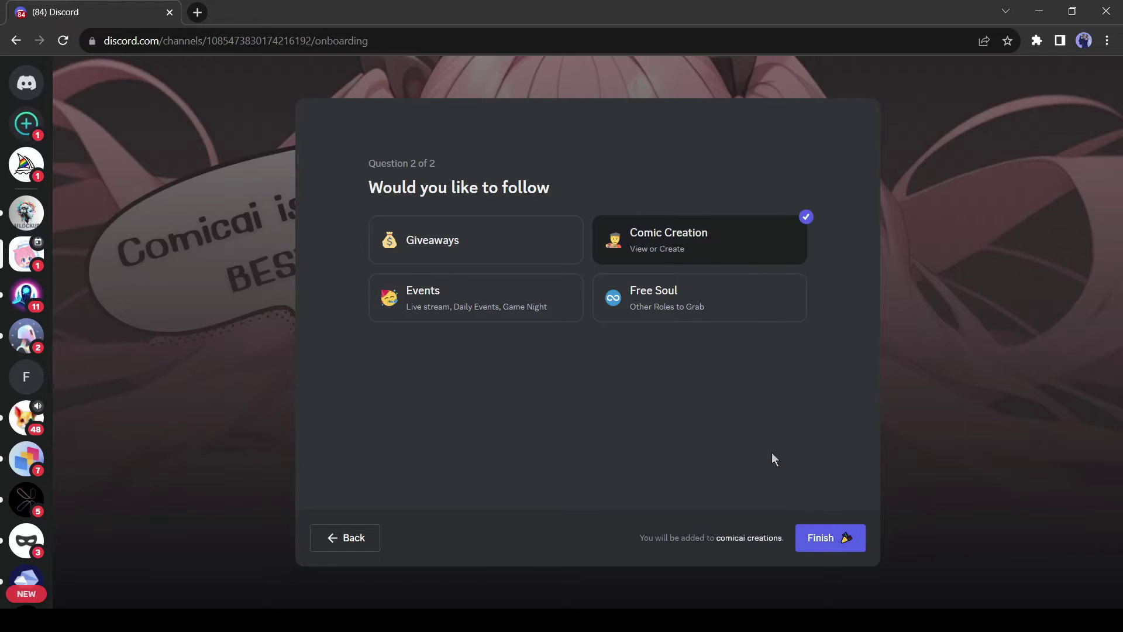
click(472, 259)
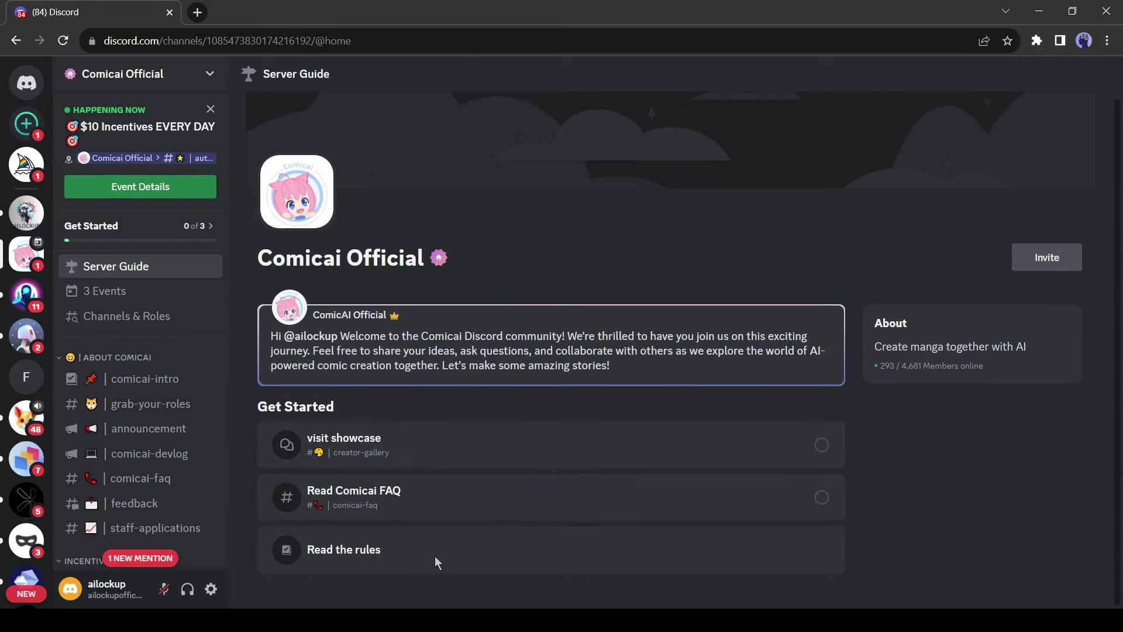
Step: Scroll through the comic posts in #creator-gallery, then go to #welcome
click(414, 453)
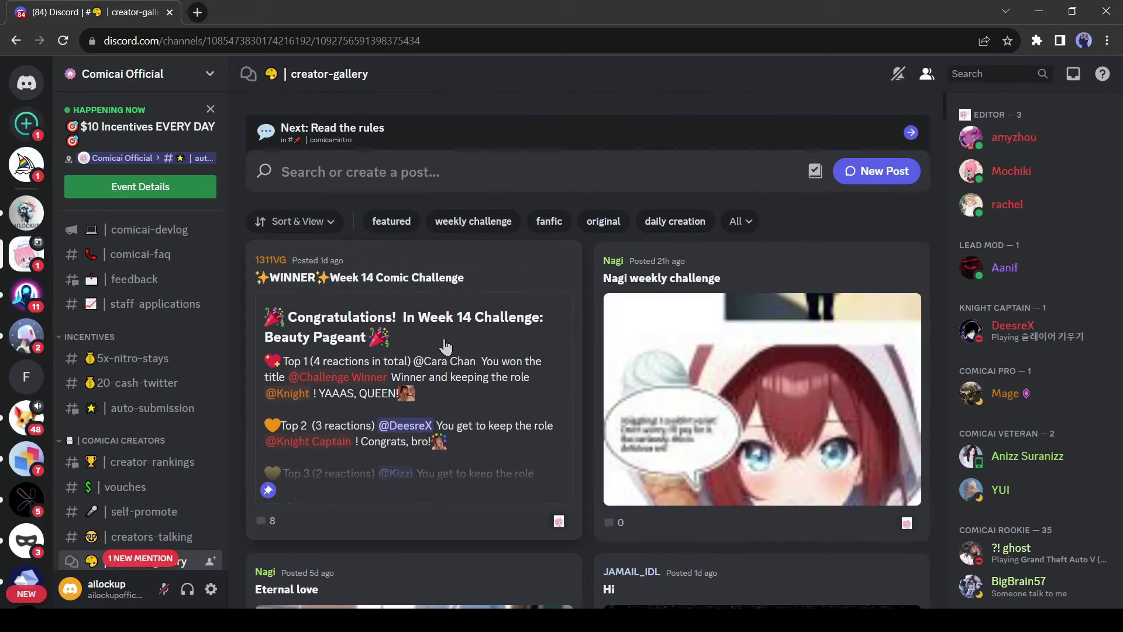
scroll(445, 339, down, 7)
scroll(494, 336, down, 15)
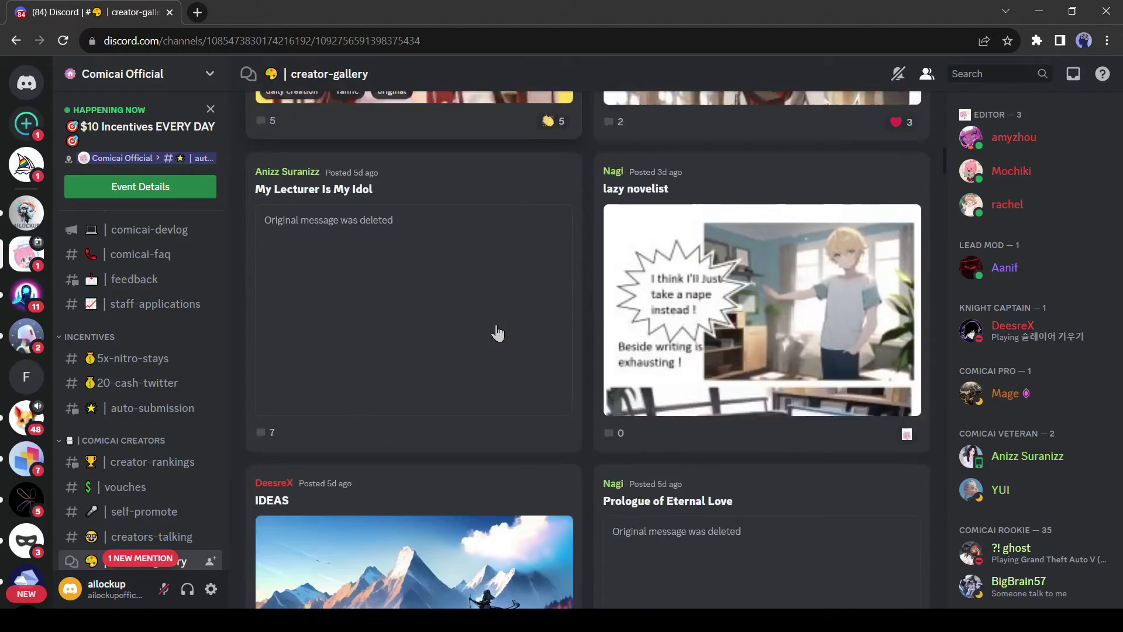
scroll(468, 334, up, 17)
scroll(466, 332, up, 5)
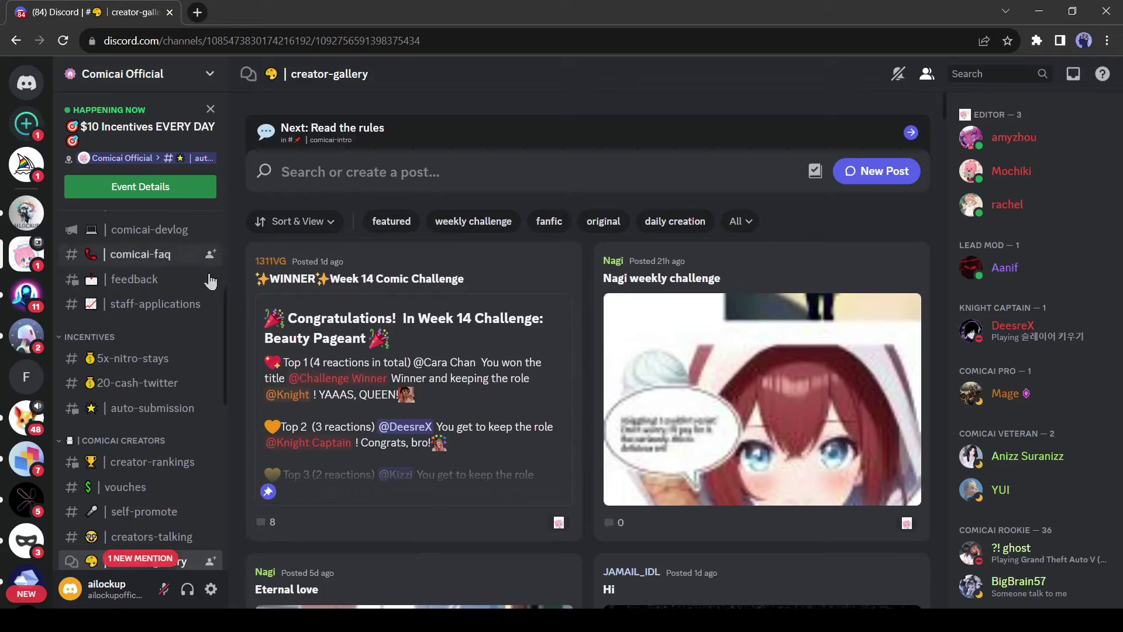
scroll(158, 251, down, 3)
scroll(158, 252, down, 5)
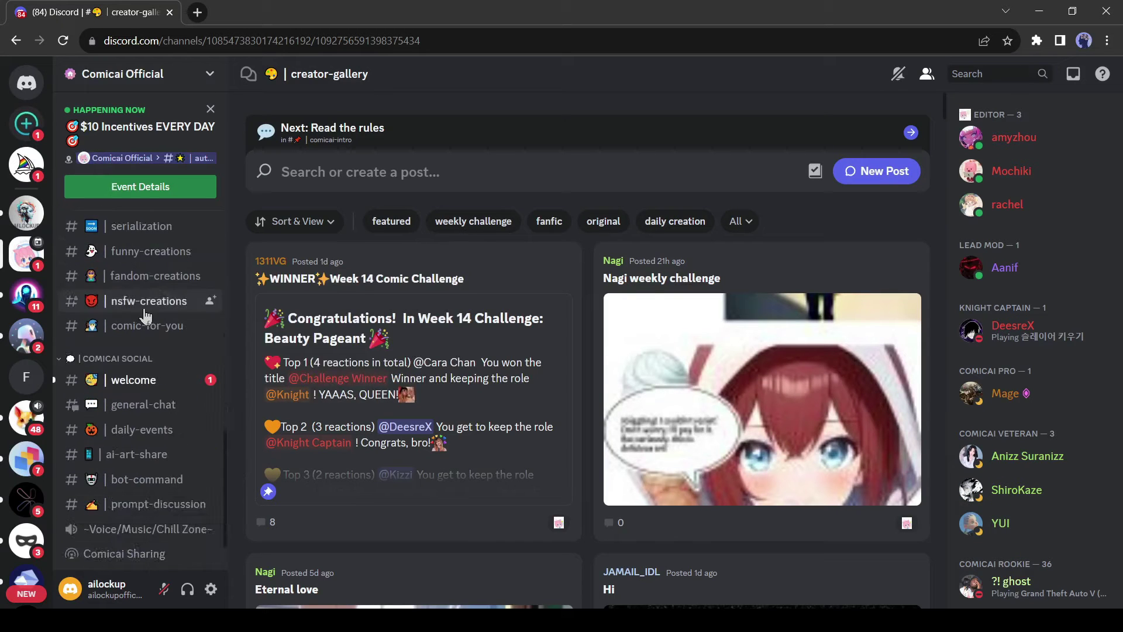
scroll(141, 310, up, 2)
click(159, 458)
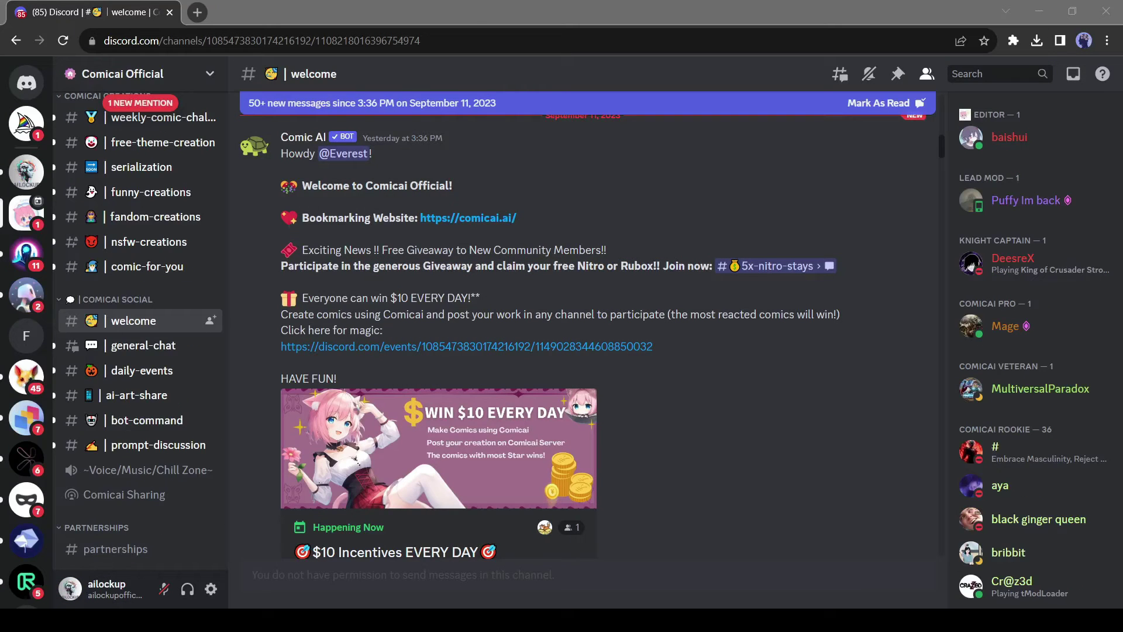
Step: Show the Browse Channels list under Channels & Roles and scroll through its categories
scroll(121, 404, up, 3)
scroll(121, 403, up, 10)
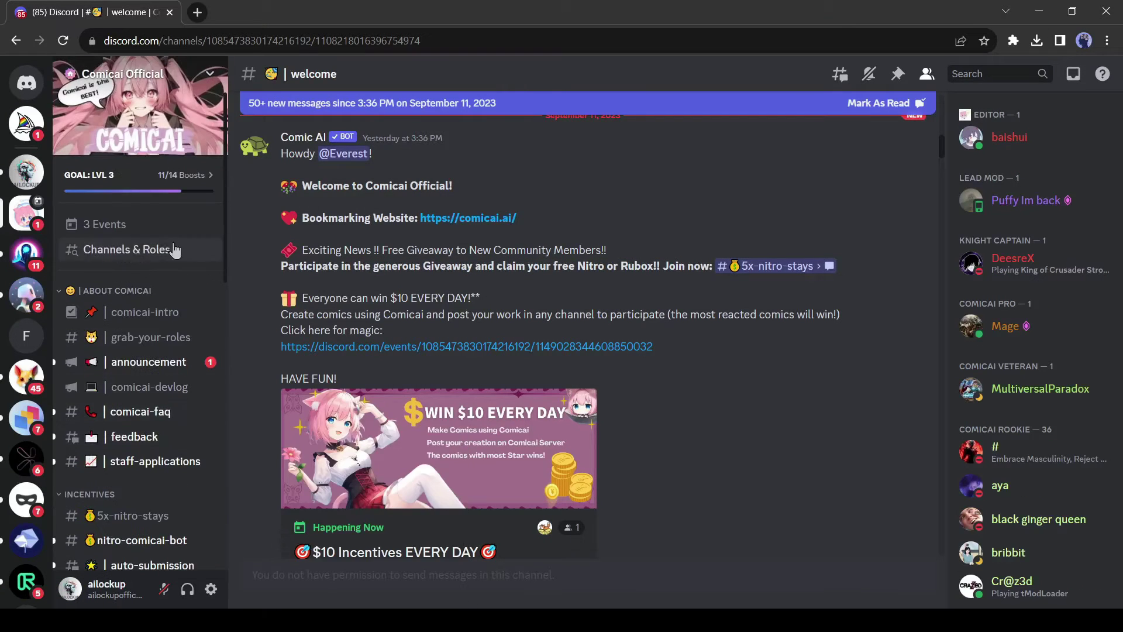
click(150, 261)
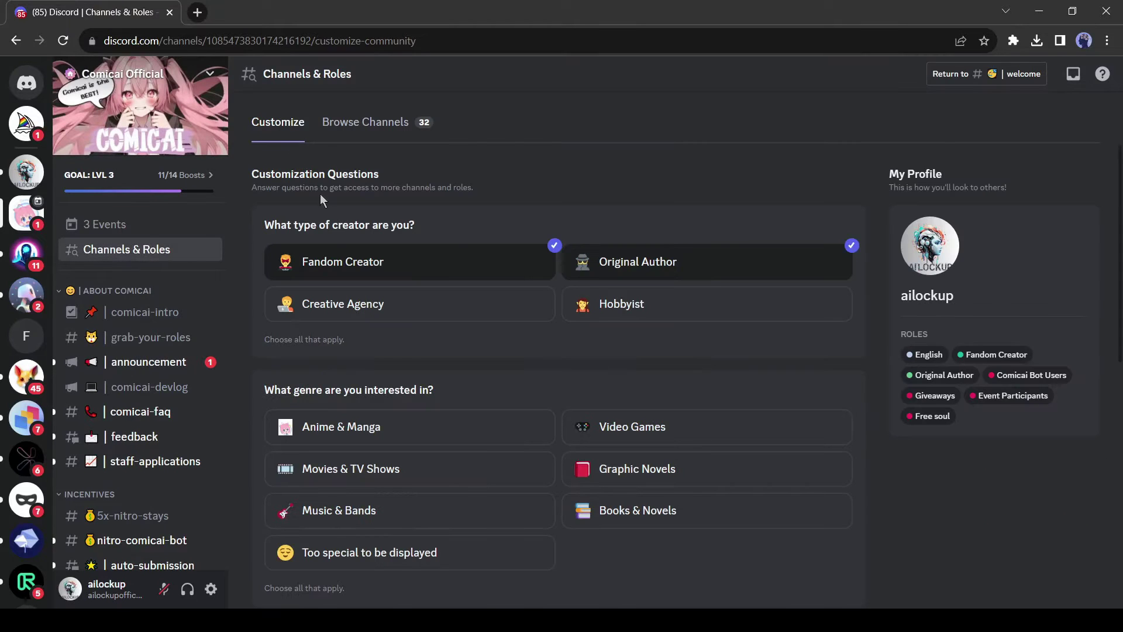
click(369, 124)
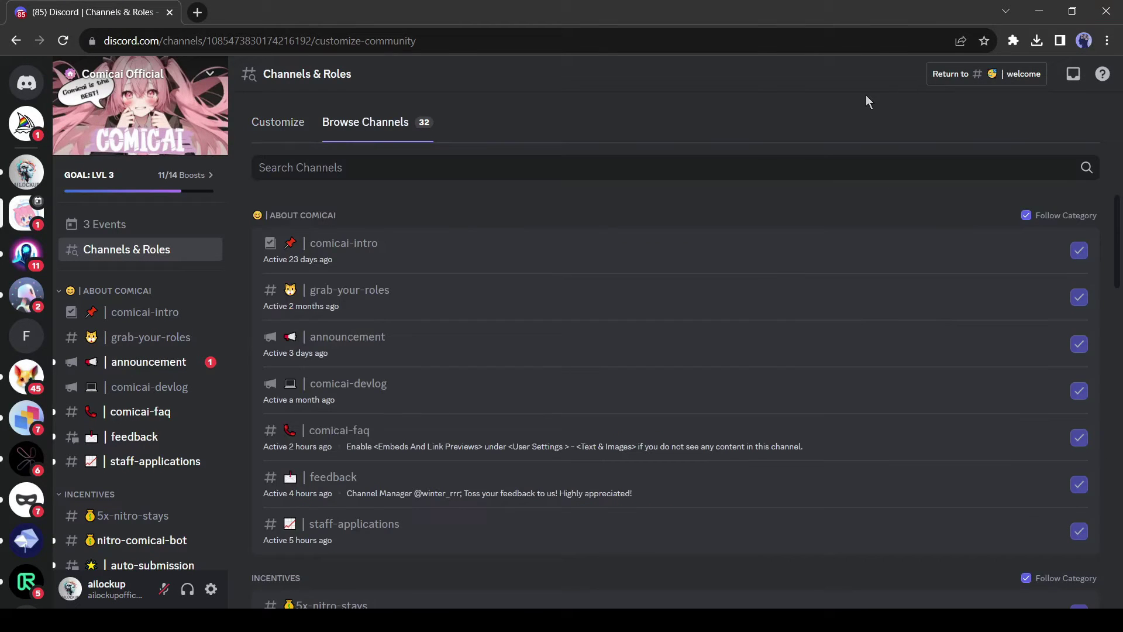
scroll(468, 269, down, 8)
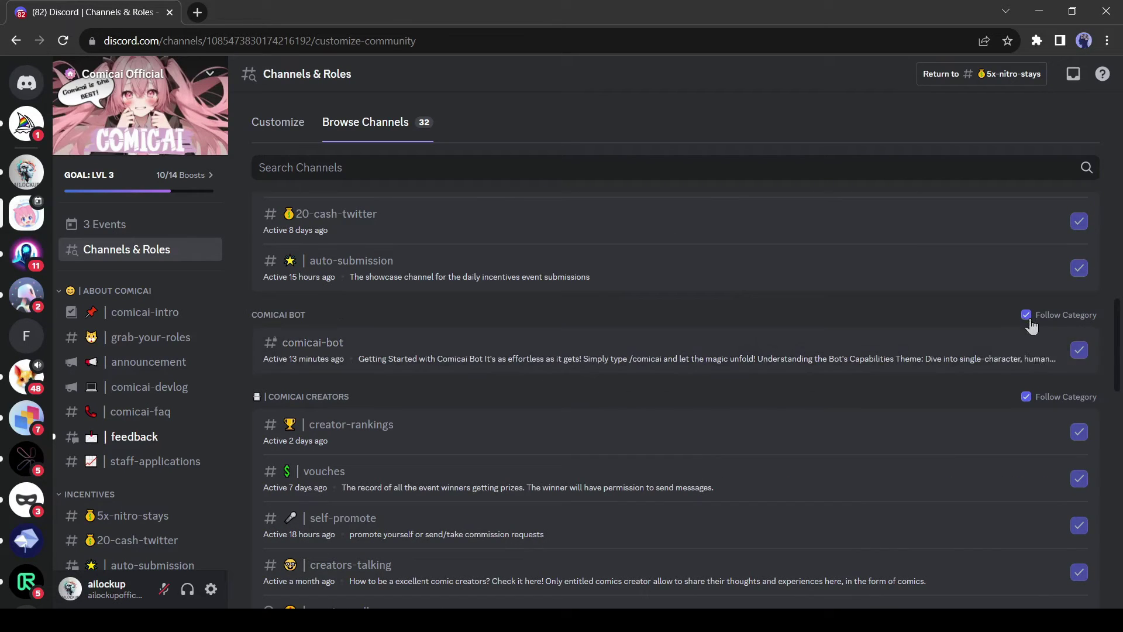
scroll(187, 339, down, 10)
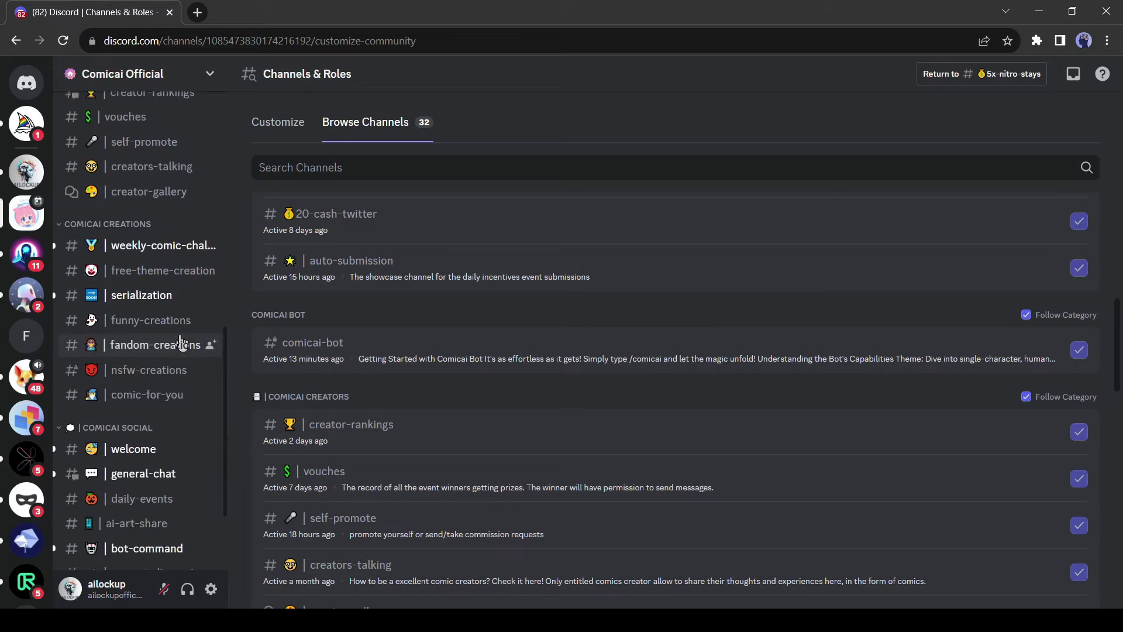
scroll(164, 345, up, 6)
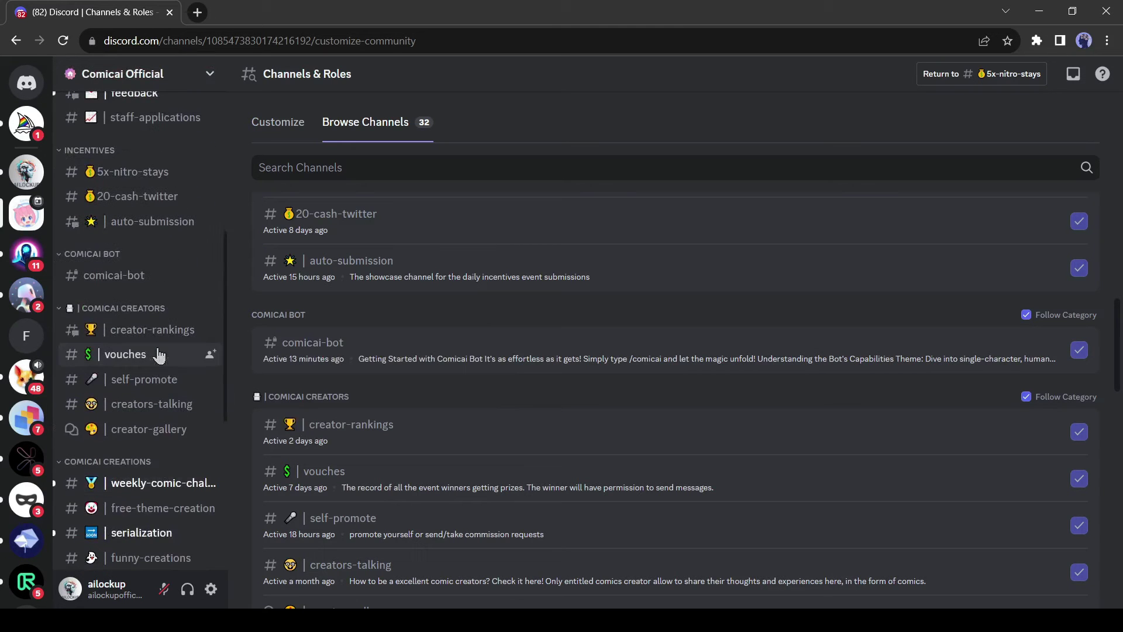
Step: Open #comicai-bot and read its pinned getting-started message about /comicai
click(132, 284)
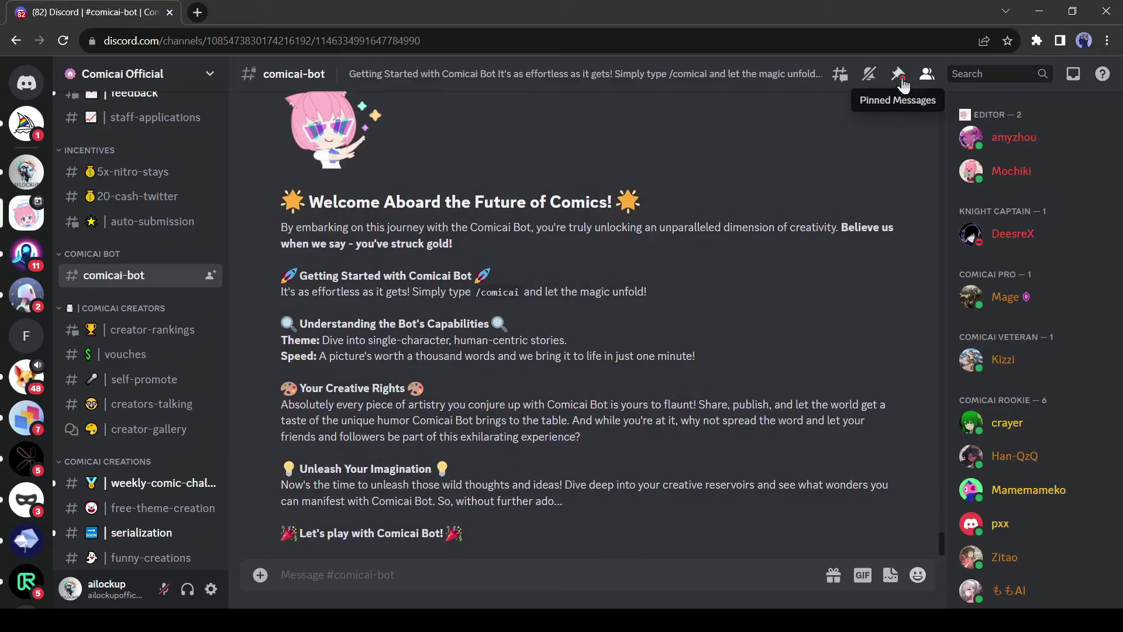
click(899, 75)
scroll(738, 298, down, 2)
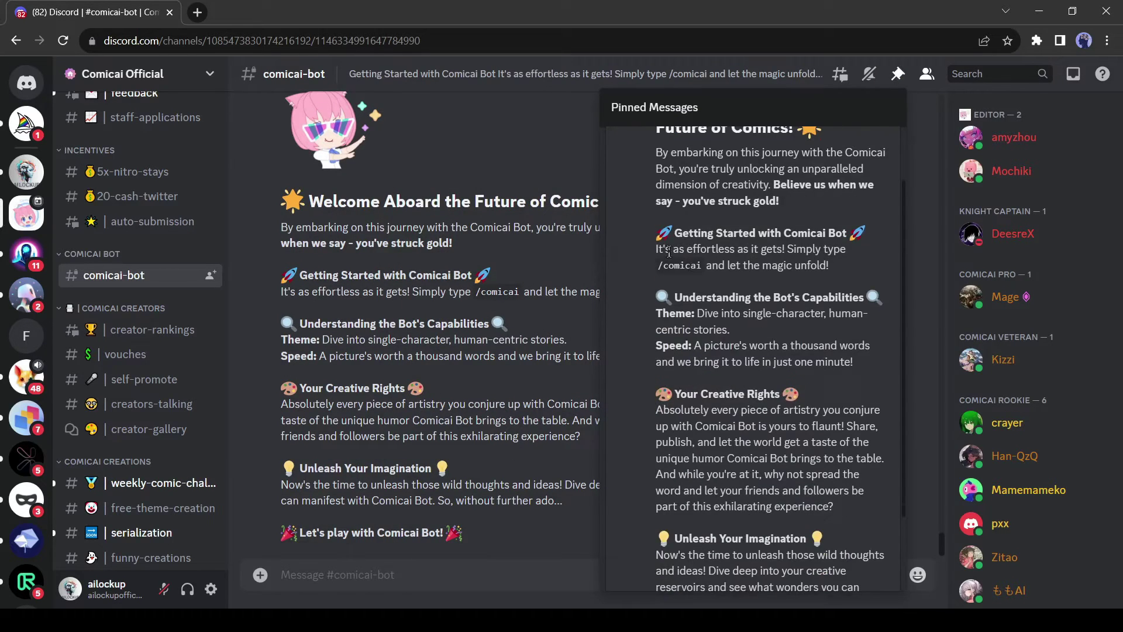
scroll(668, 252, up, 2)
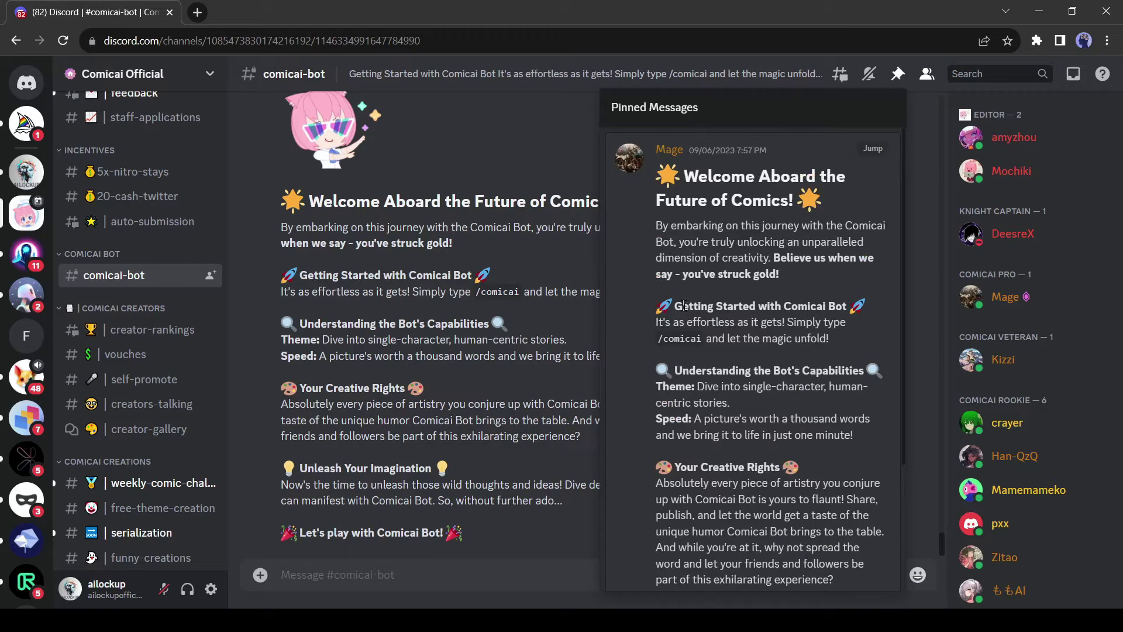
click(774, 341)
click(898, 74)
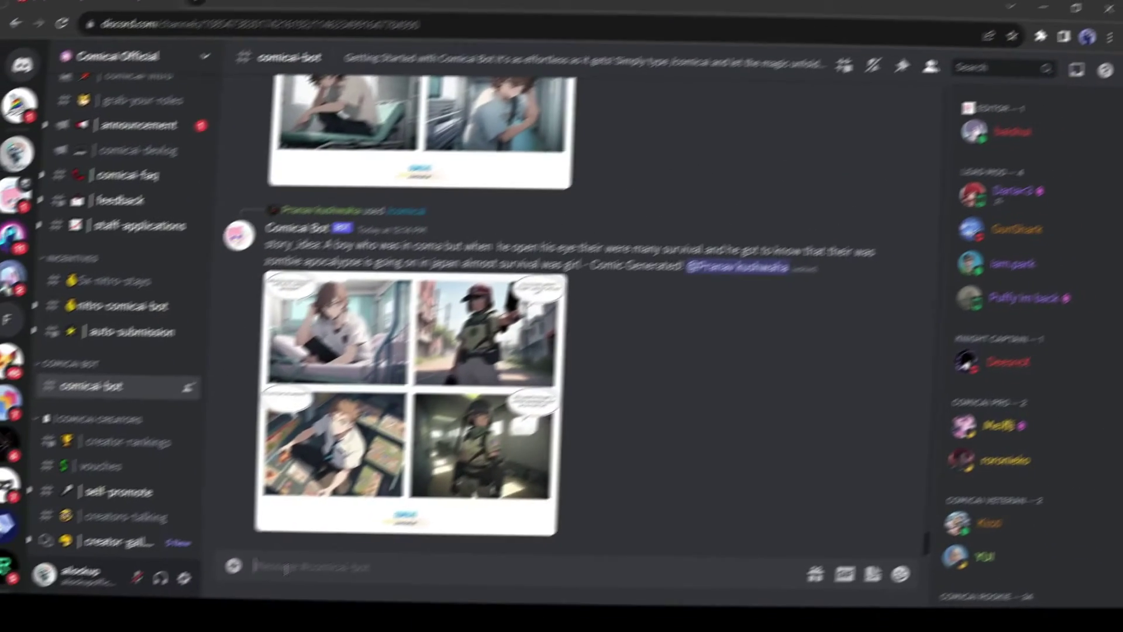
Step: Send /comicai with story_idea 'Your boyfriend has an affair with another woman'
text(/co)
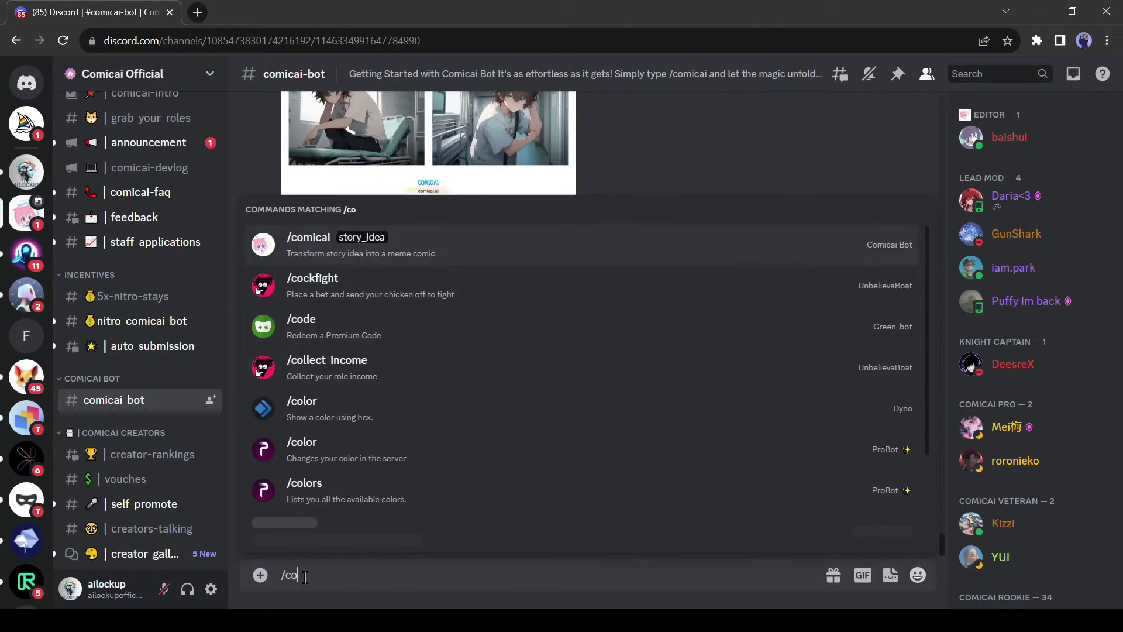
click(465, 255)
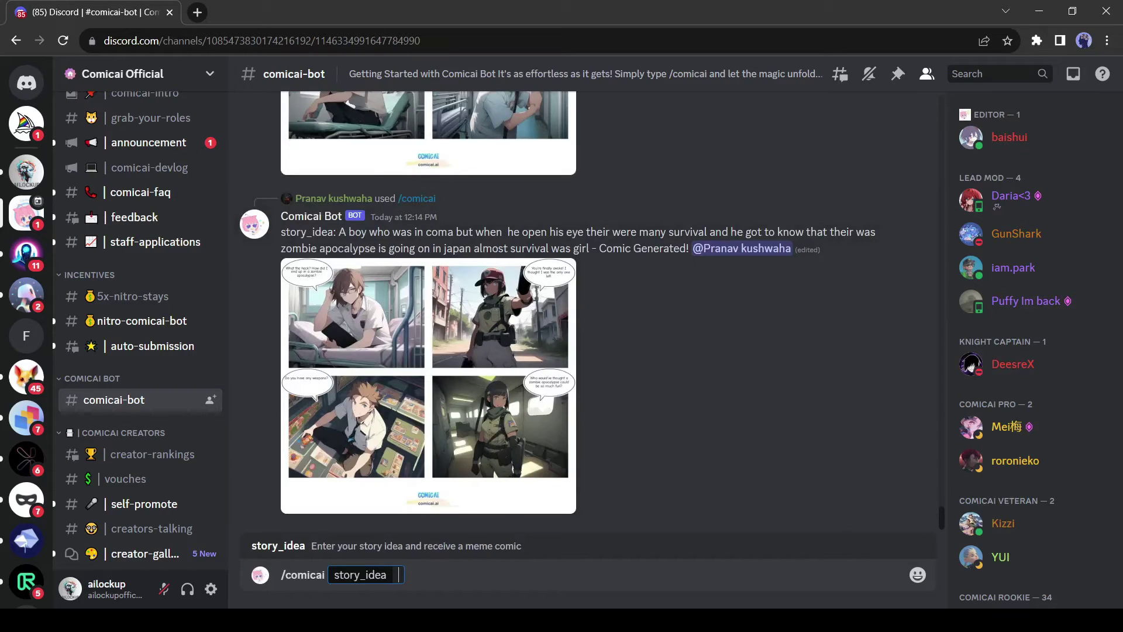
text(Your boyfriend has an affair with another woman)
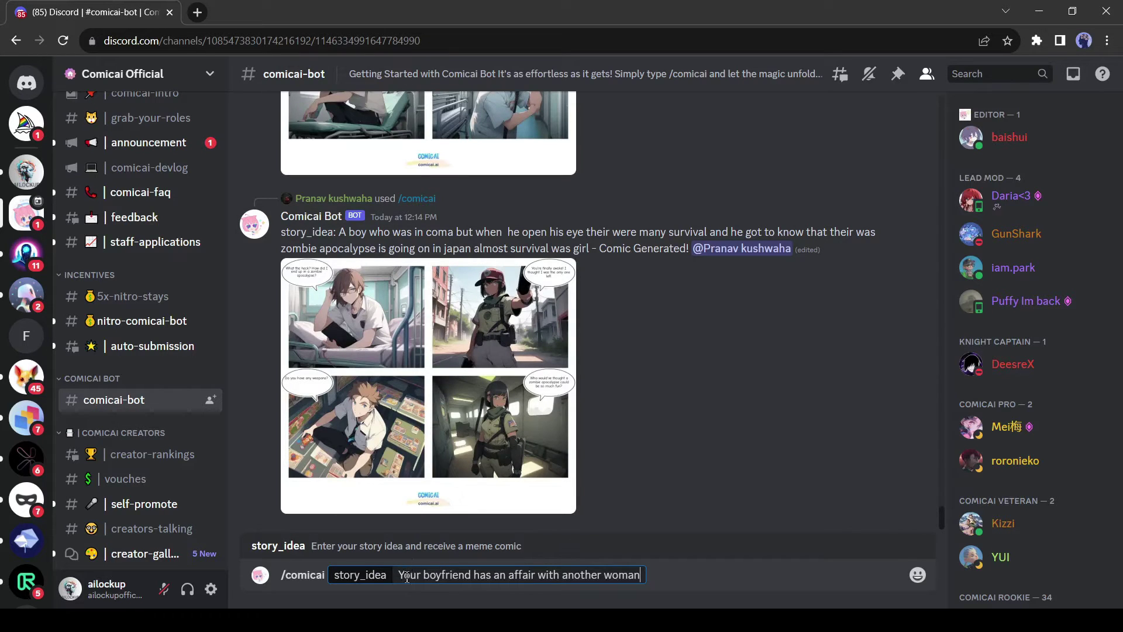
drag(398, 574, 680, 573)
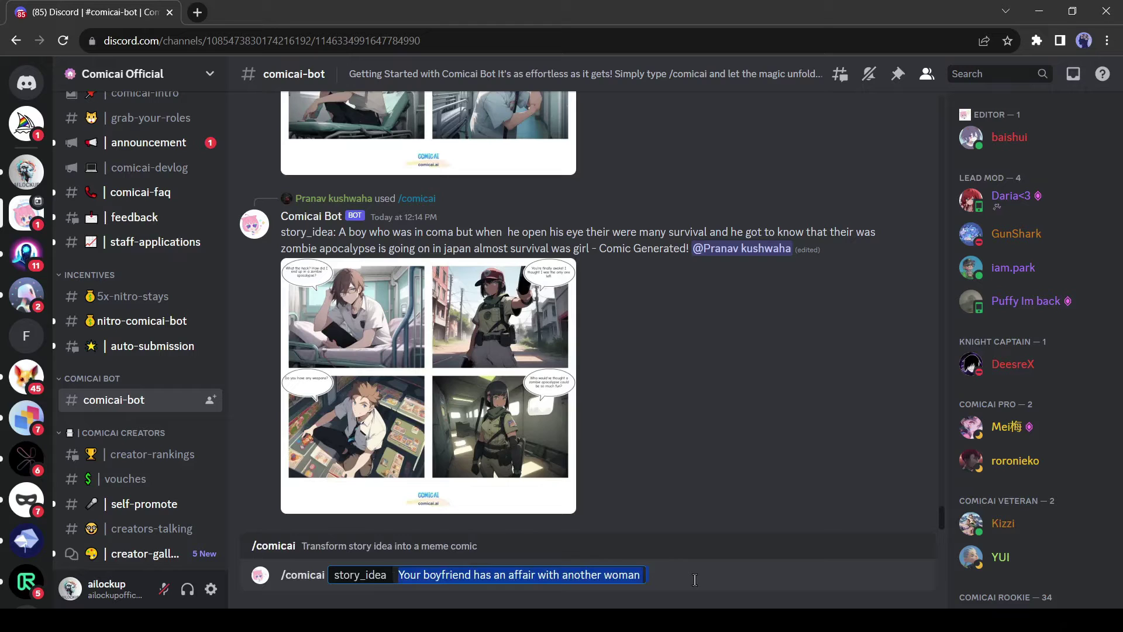
click(695, 580)
click(642, 576)
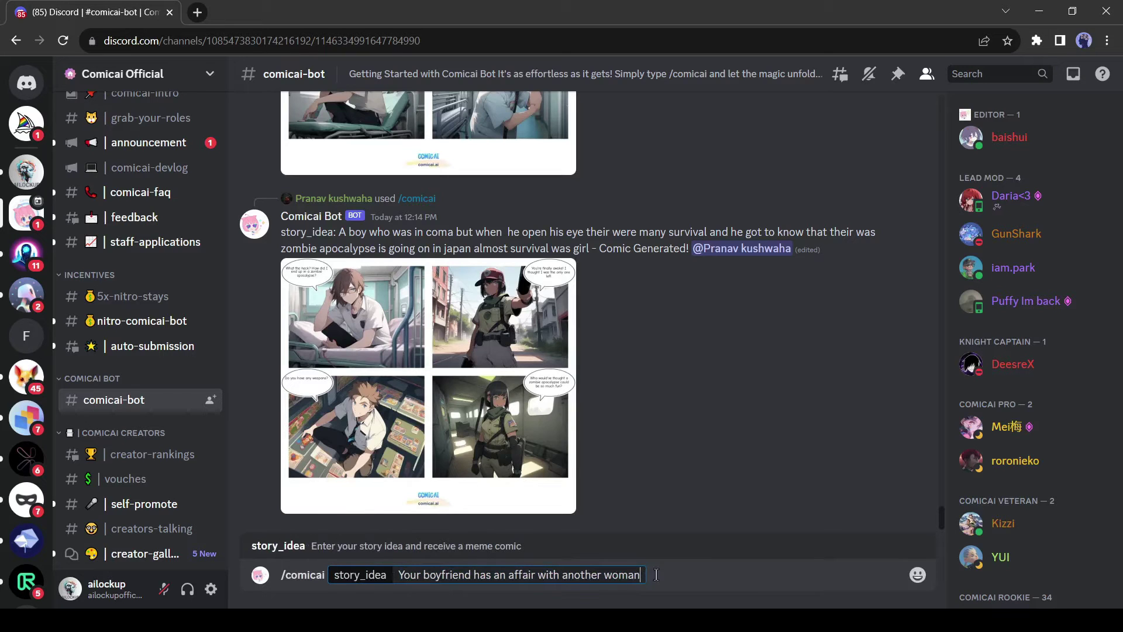
key(Return)
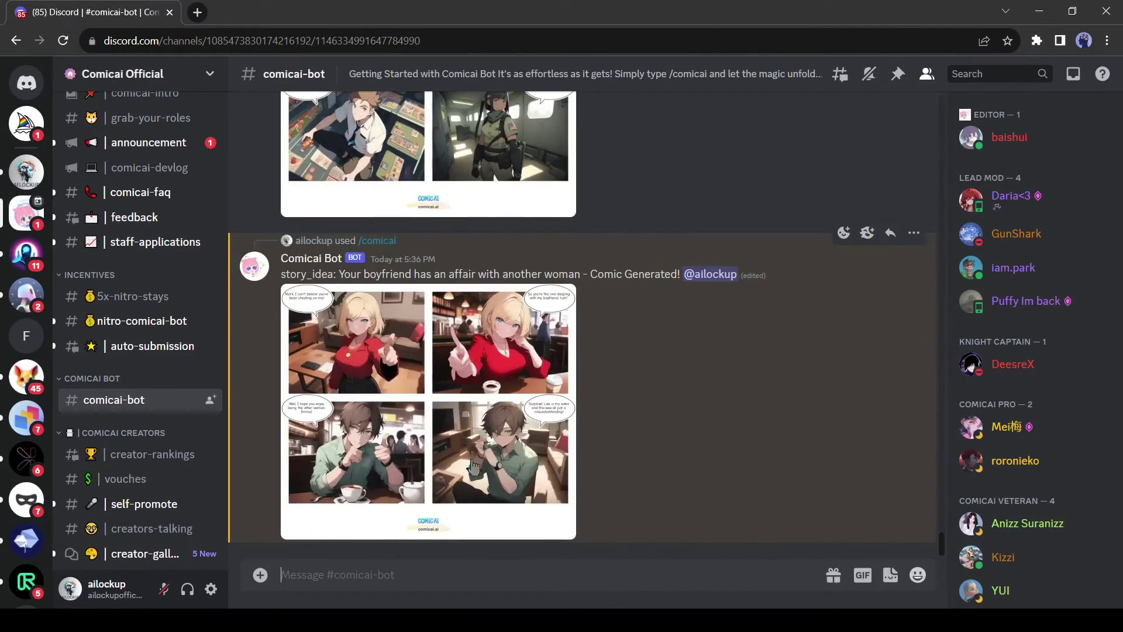
Step: Enlarge the generated boyfriend-affair comic and scroll the chat around it
click(386, 411)
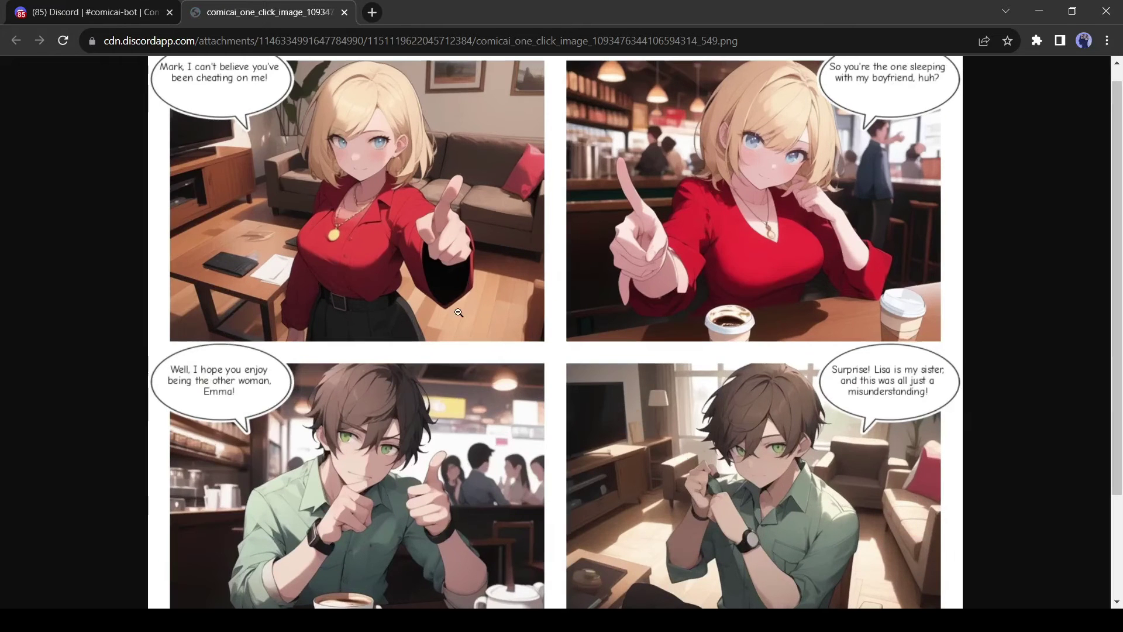
scroll(424, 283, up, 1)
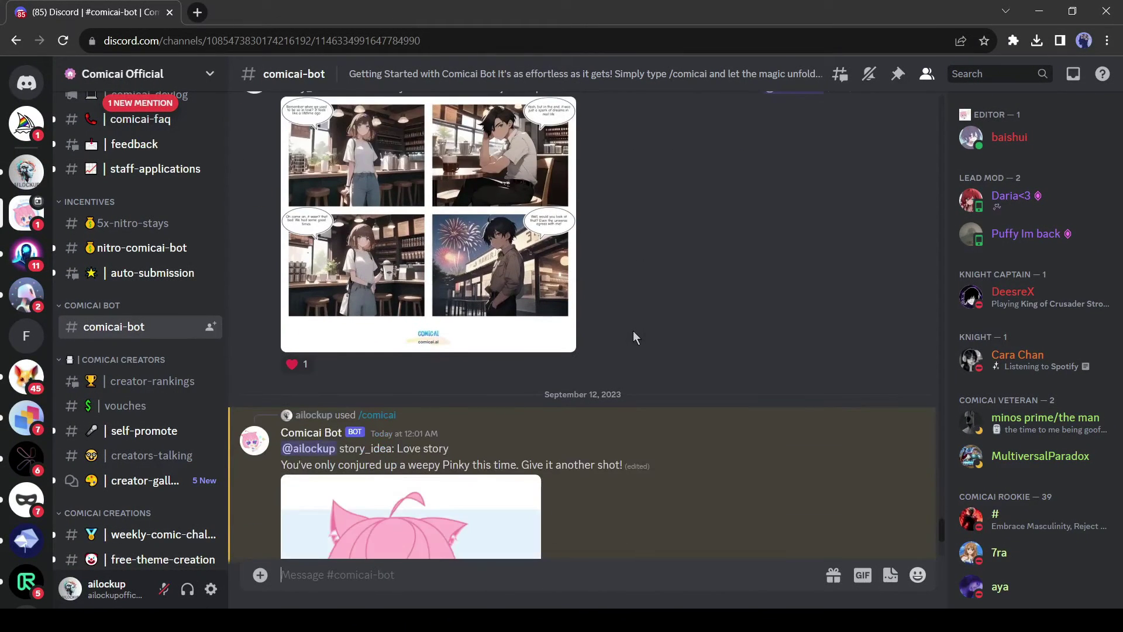
scroll(633, 331, down, 7)
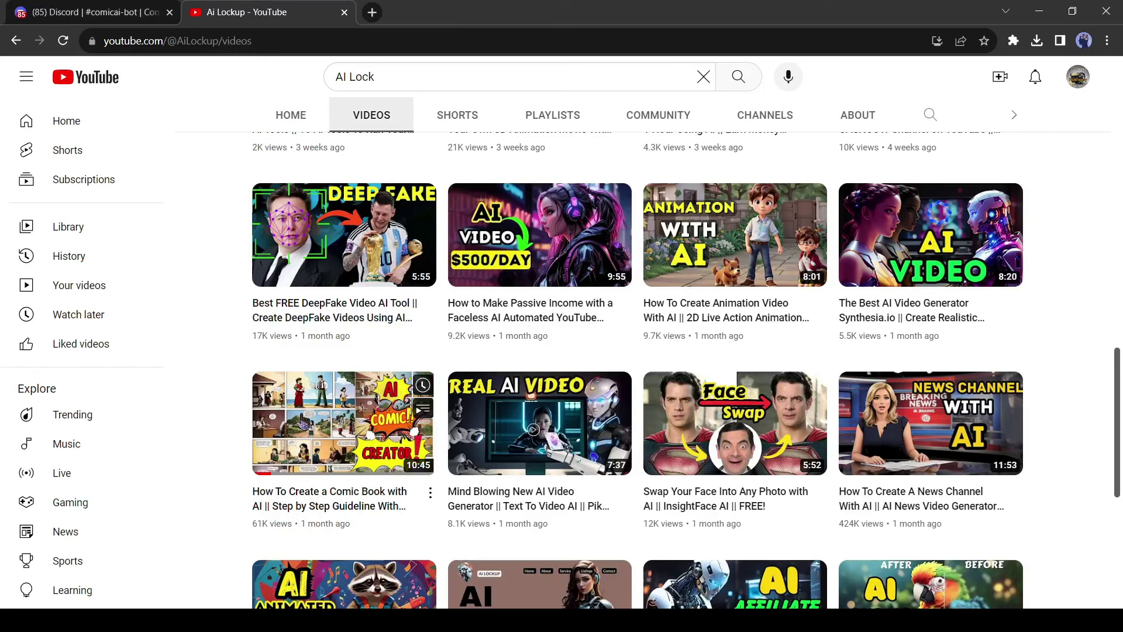
Step: Close the YouTube tab with Ctrl+W to get back to the comicai-bot channel
key(ctrl+w)
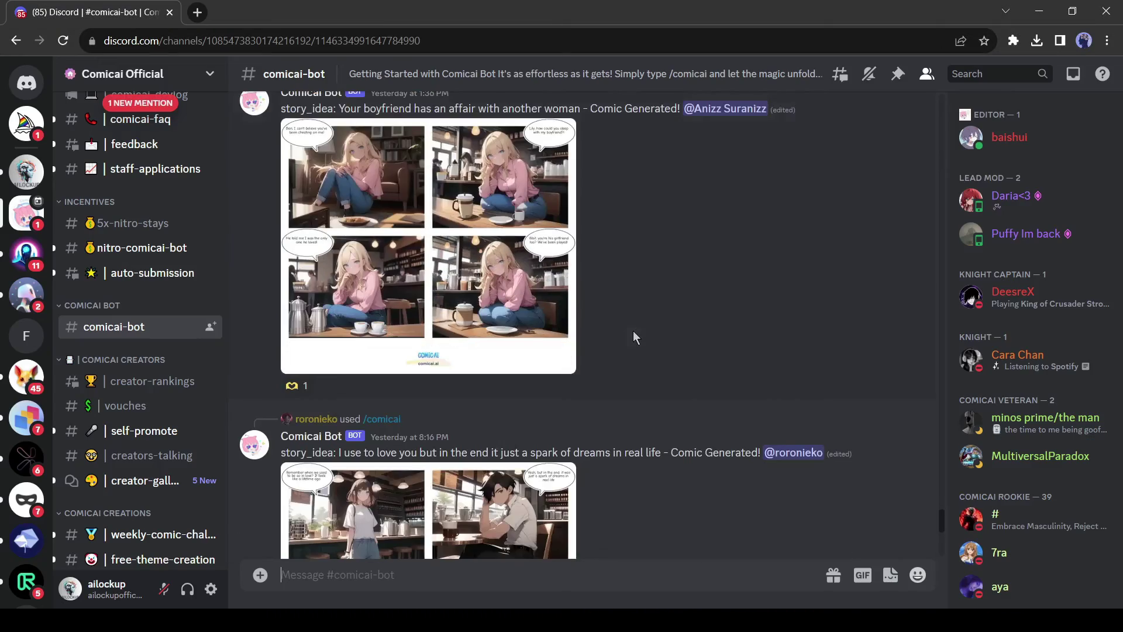